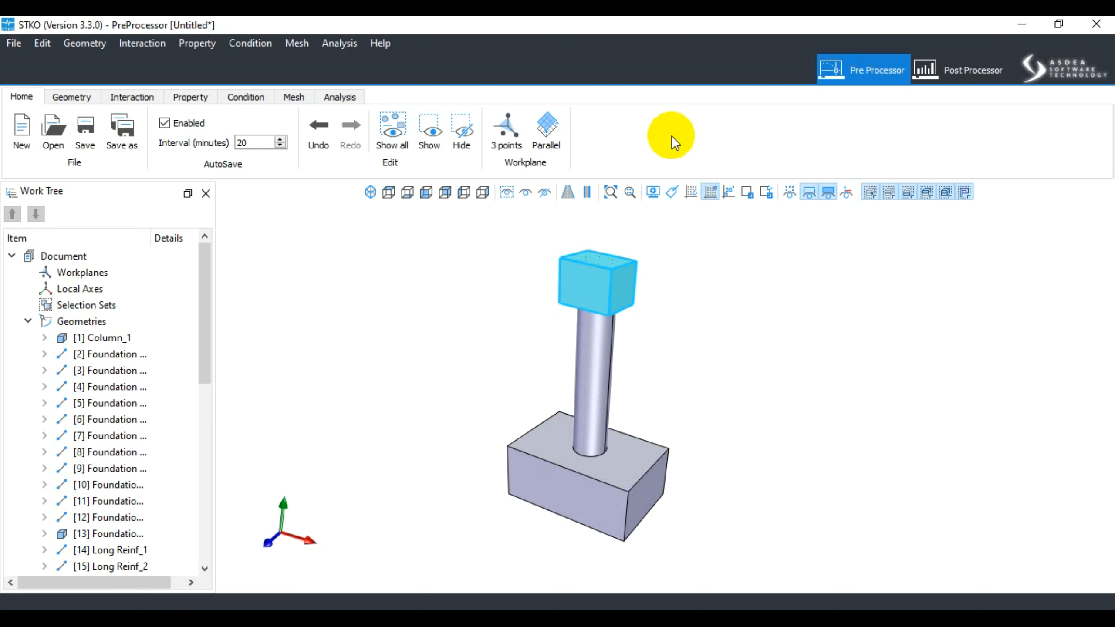
- Examine the model of the column, top beam and foundation block from several angles
click(665, 551)
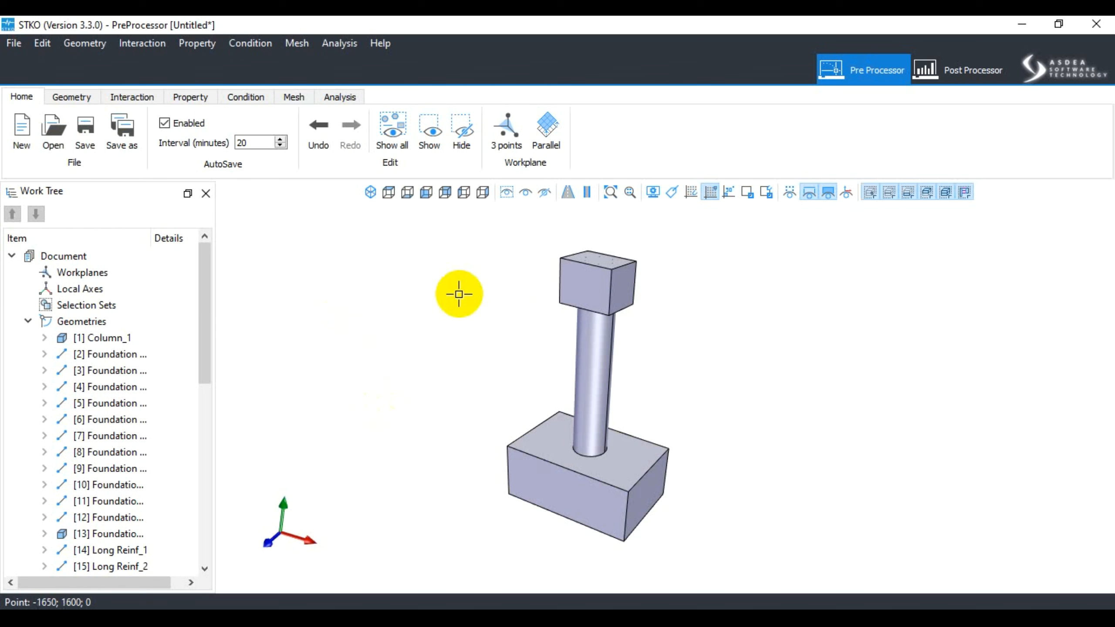
middle_drag(635, 269, 709, 348)
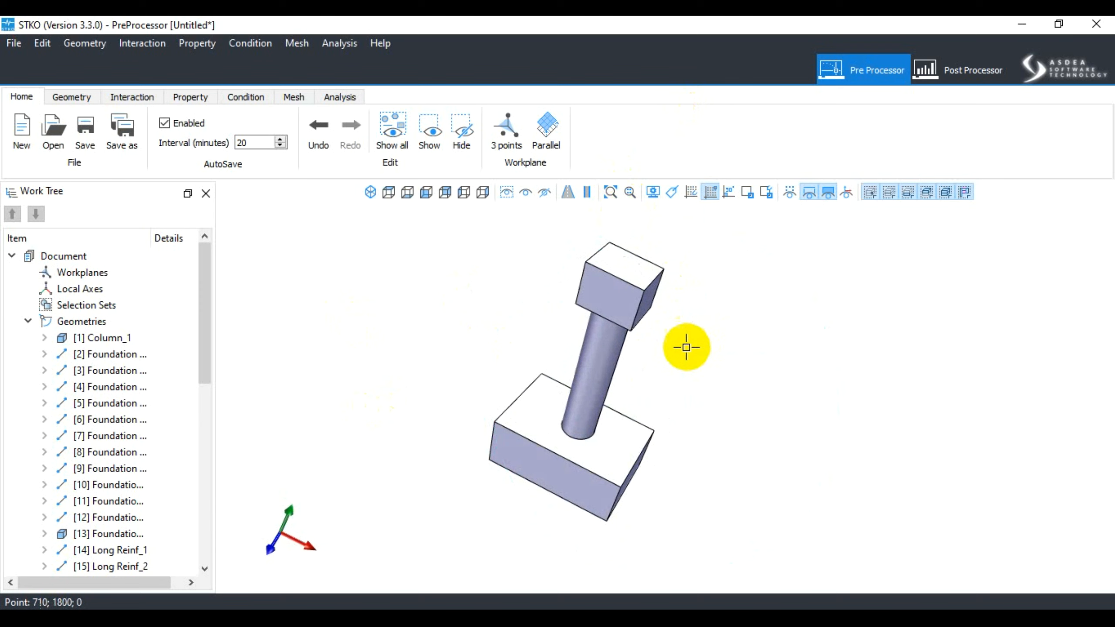
scroll(707, 341, up, 5)
scroll(666, 358, down, 6)
middle_drag(667, 373, 661, 330)
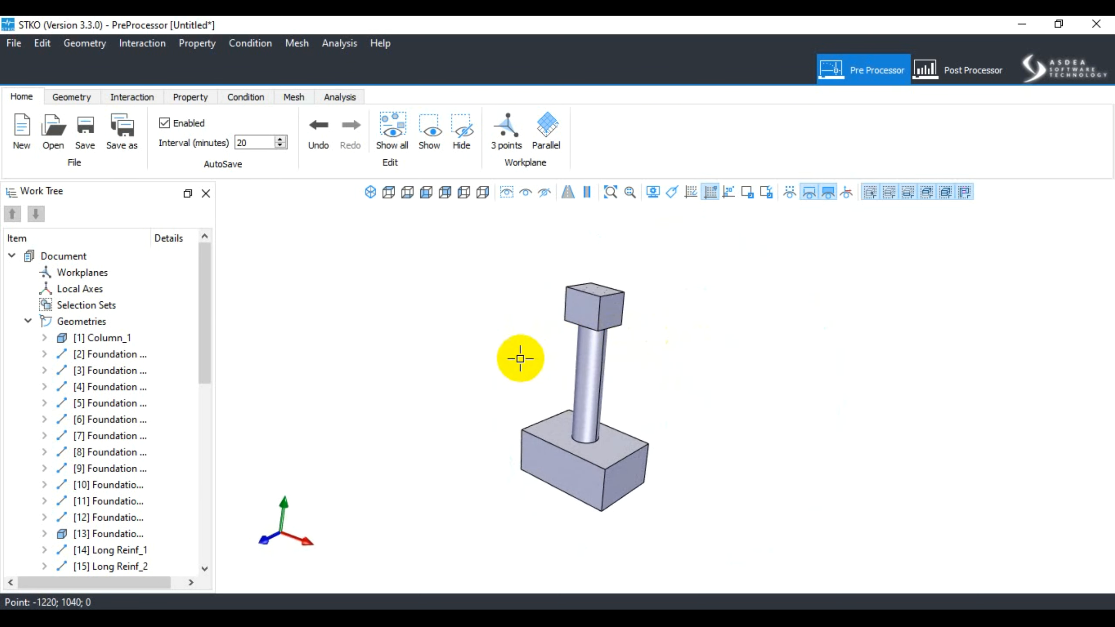
scroll(501, 396, up, 2)
middle_drag(671, 374, 670, 373)
- Select the column, top beam and foundation block together, clear the selection, and select and deselect the top beam alone
click(608, 371)
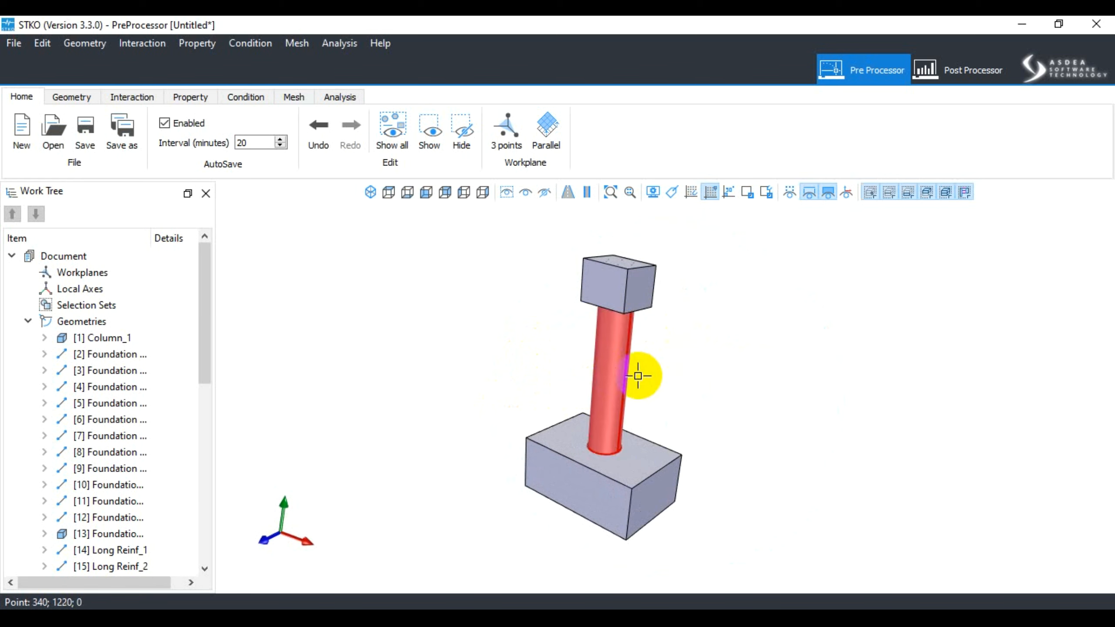
click(635, 300)
click(577, 459)
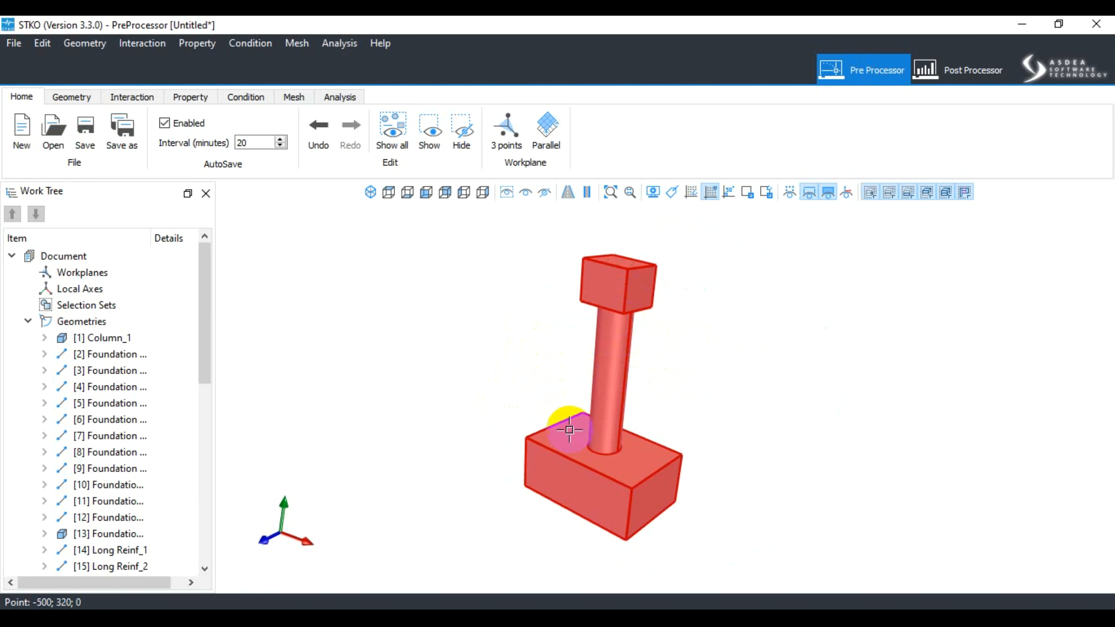
click(546, 338)
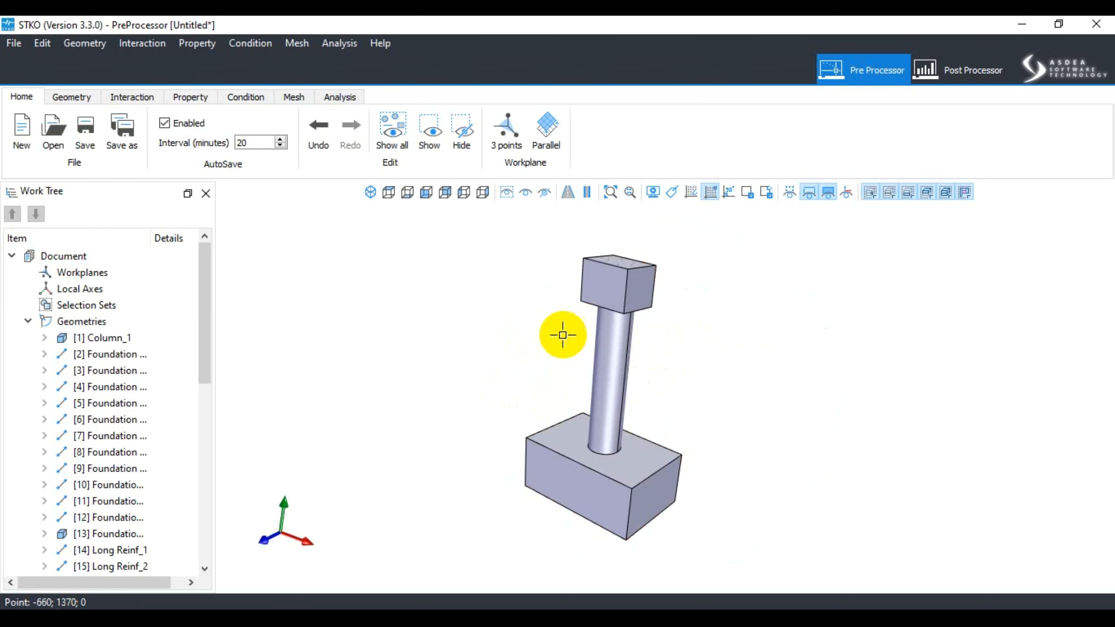
click(592, 299)
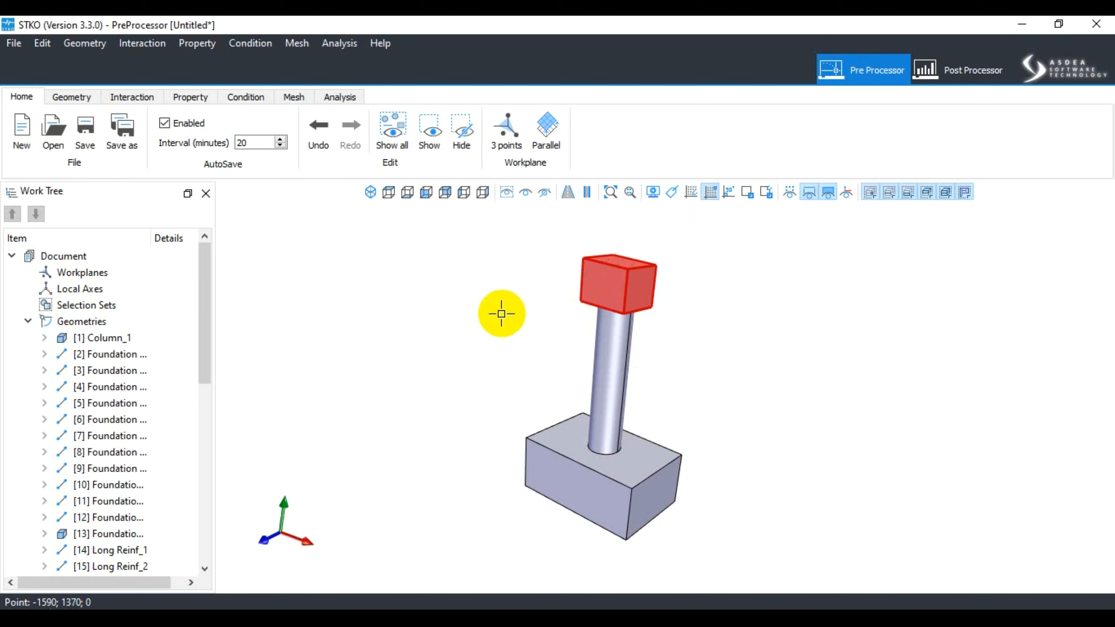
click(501, 313)
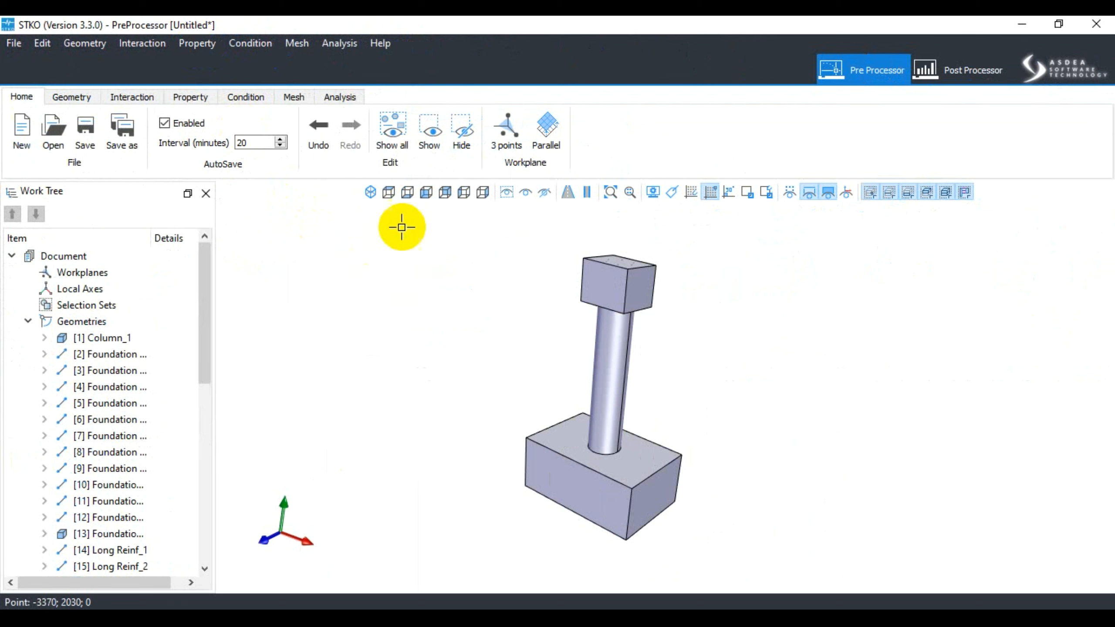
- Close the Script and Editor panes in the post-processor, and return to the pre-processor
drag(204, 291, 199, 269)
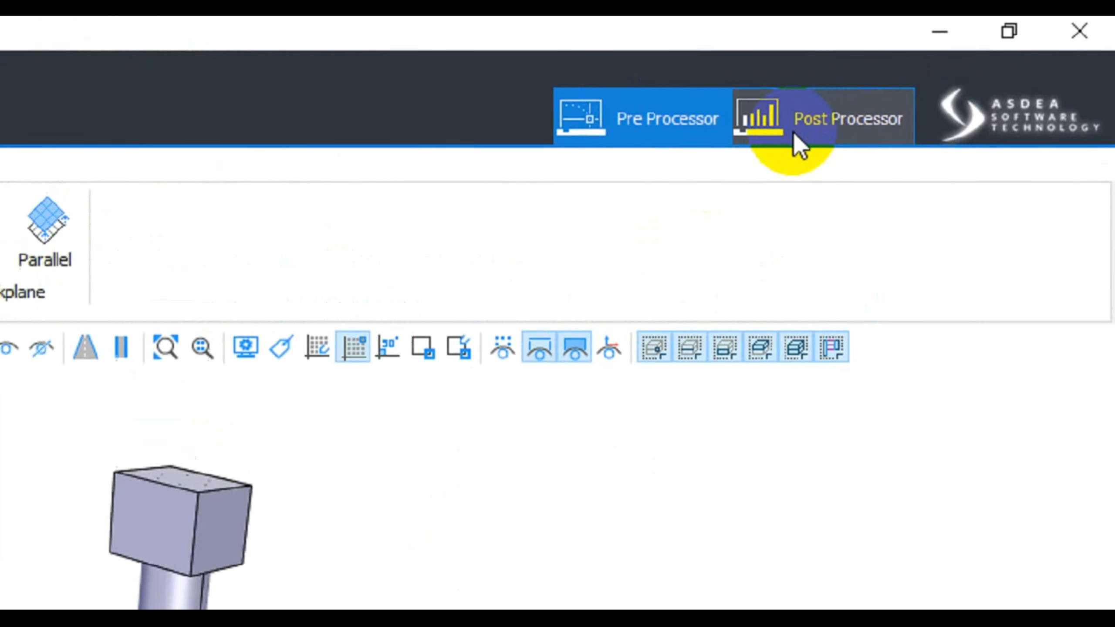
click(795, 134)
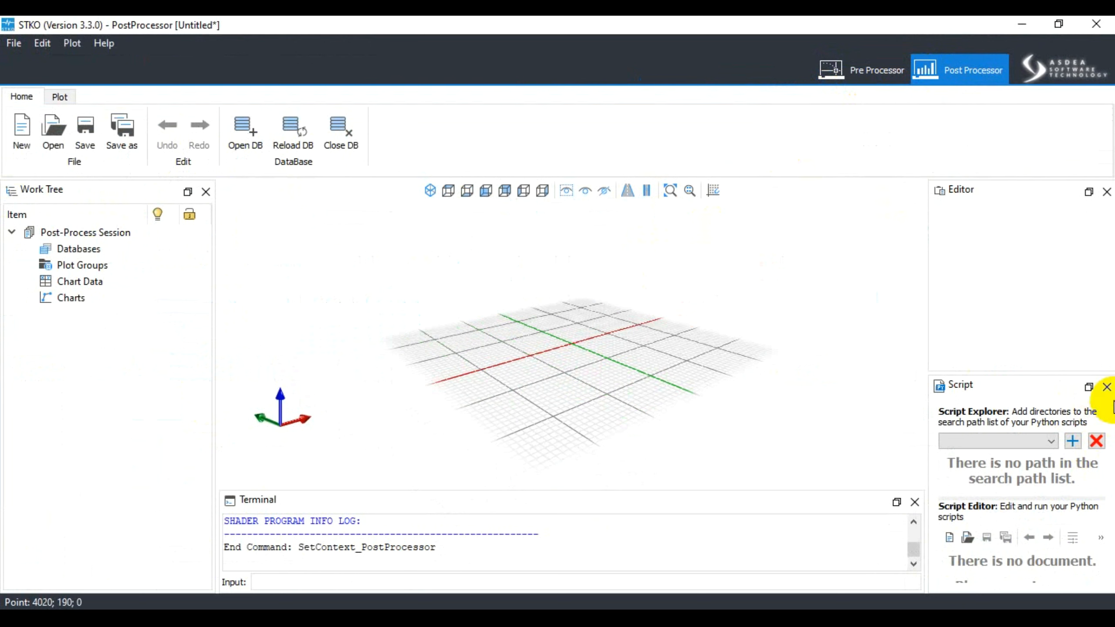
click(1107, 387)
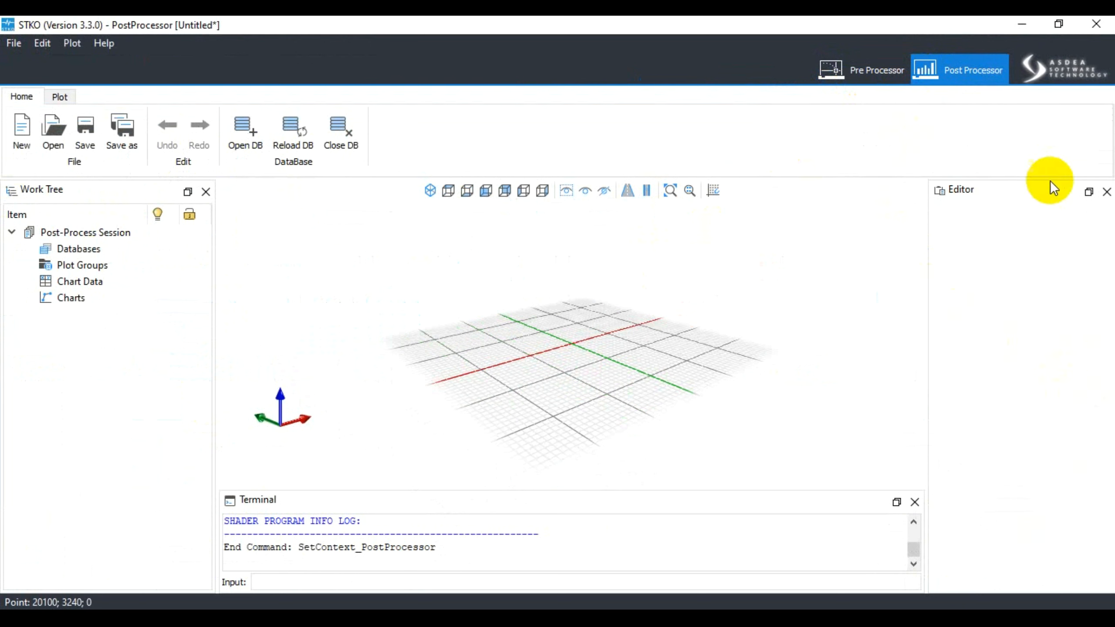
click(1107, 192)
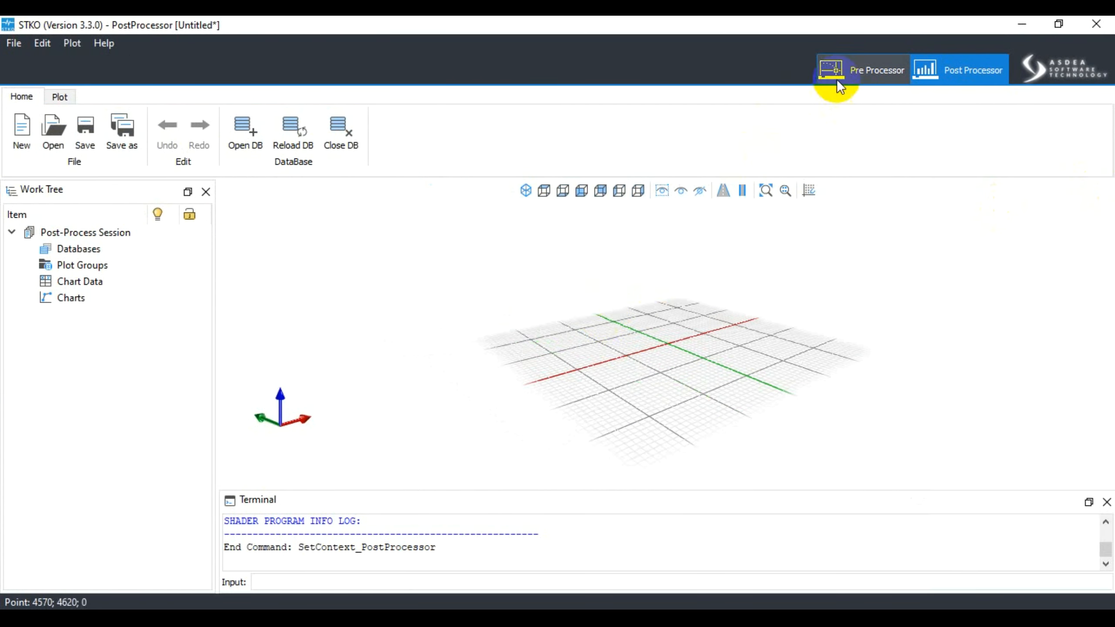
click(857, 74)
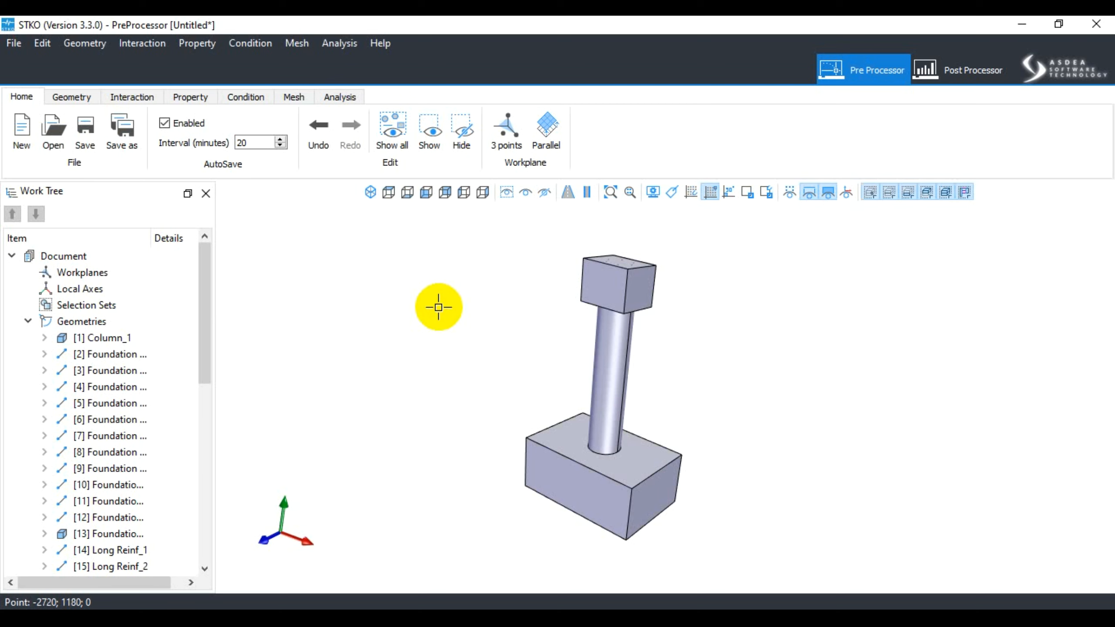
- Review the pre-processor's Geometry, Interaction, Property, Condition, Mesh and Analysis command sets, including how the model is displayed in each, ending at the Home commands
scroll(420, 303, up, 2)
scroll(553, 309, down, 3)
middle_drag(566, 316, 586, 347)
scroll(471, 319, down, 3)
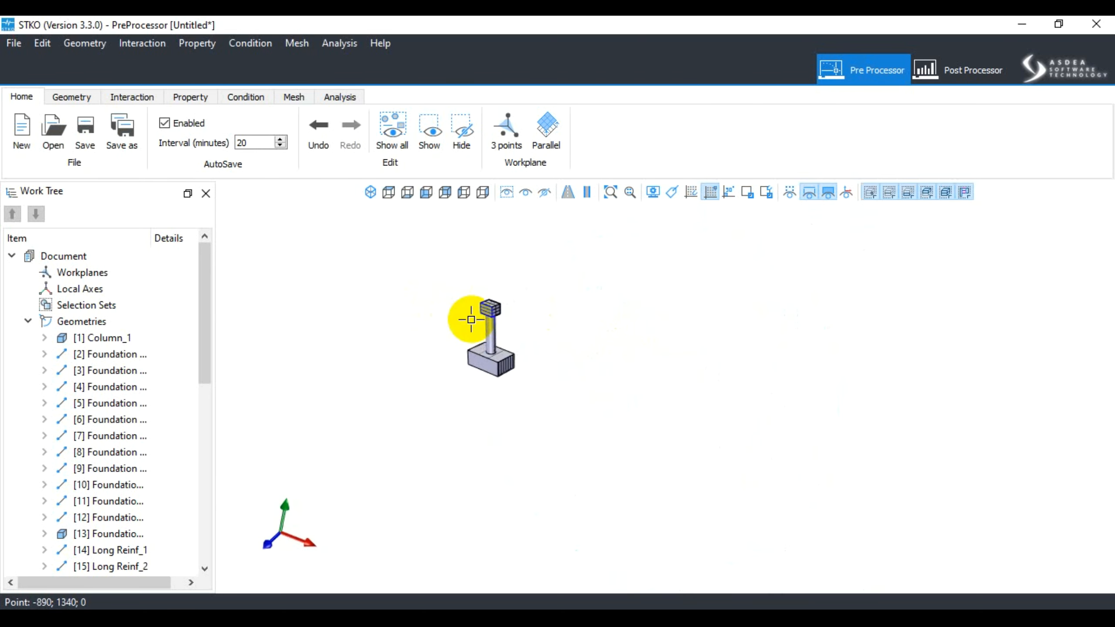
scroll(471, 320, up, 4)
click(71, 98)
click(145, 97)
click(191, 96)
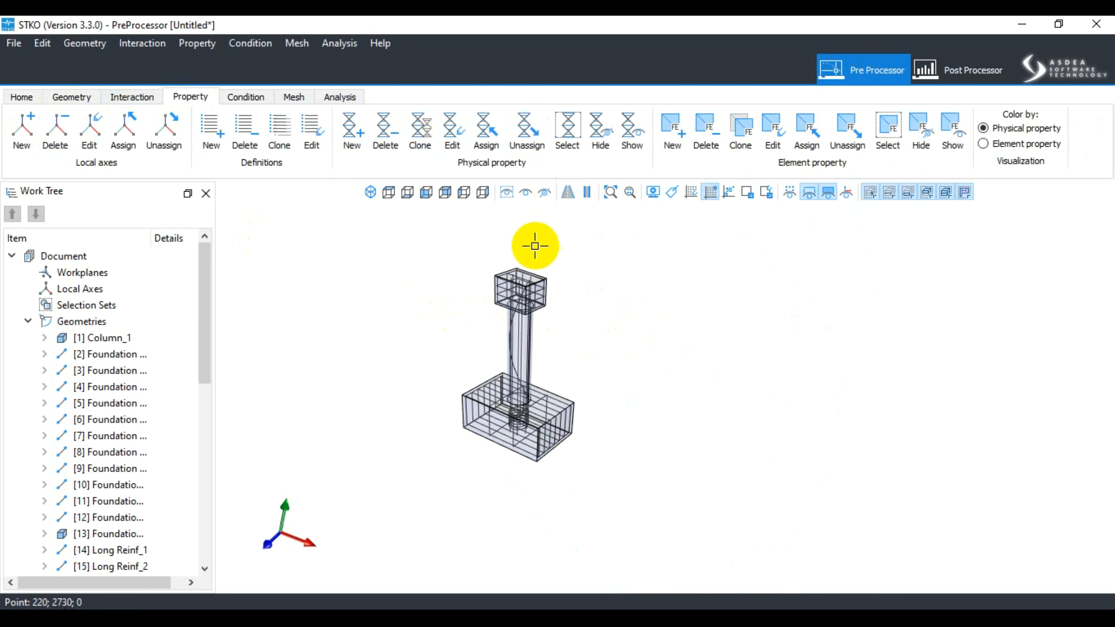
click(139, 98)
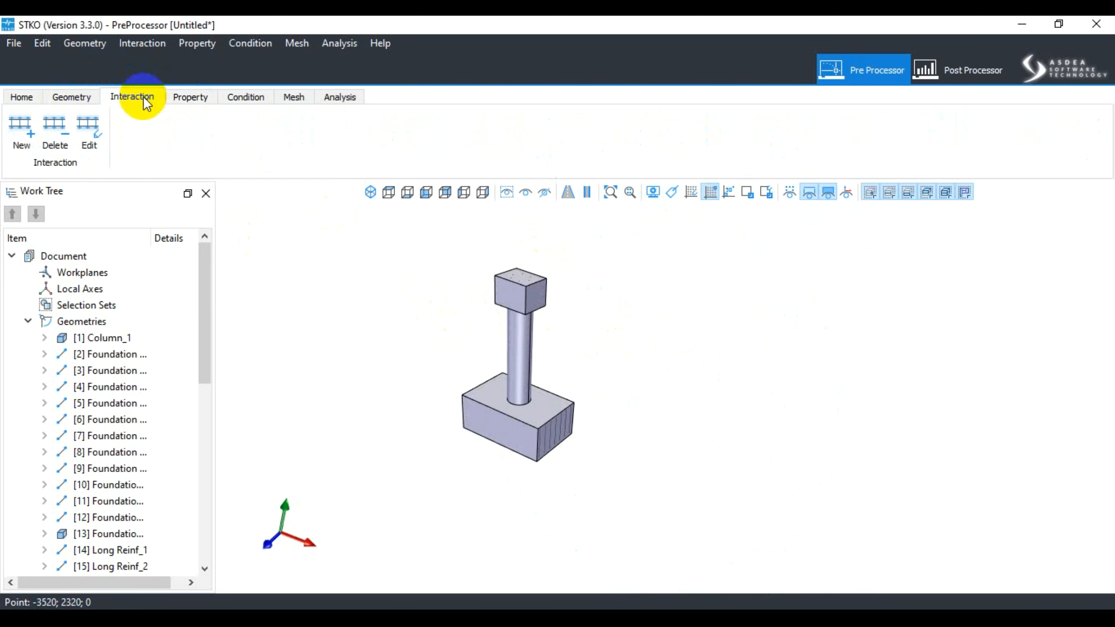
click(205, 98)
click(249, 100)
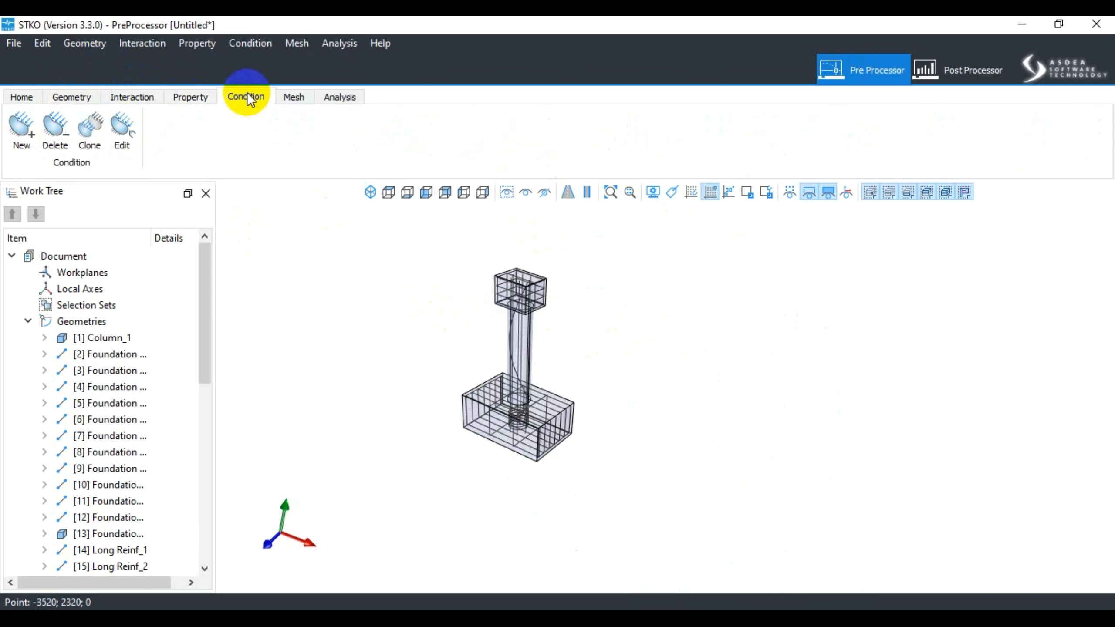
click(188, 97)
click(285, 96)
click(339, 97)
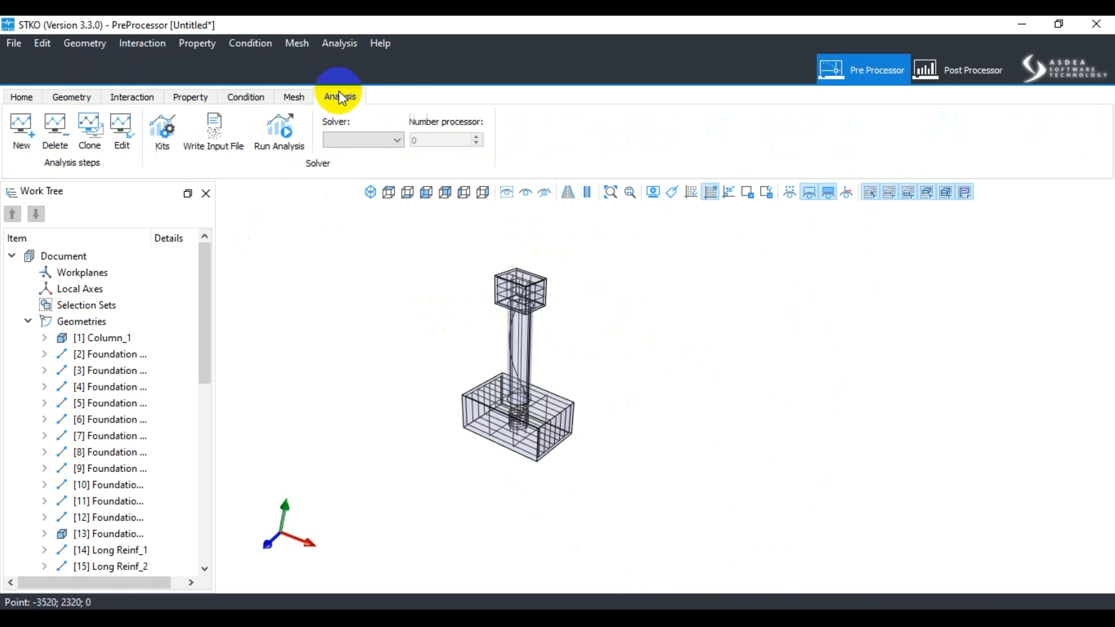
click(254, 98)
click(185, 97)
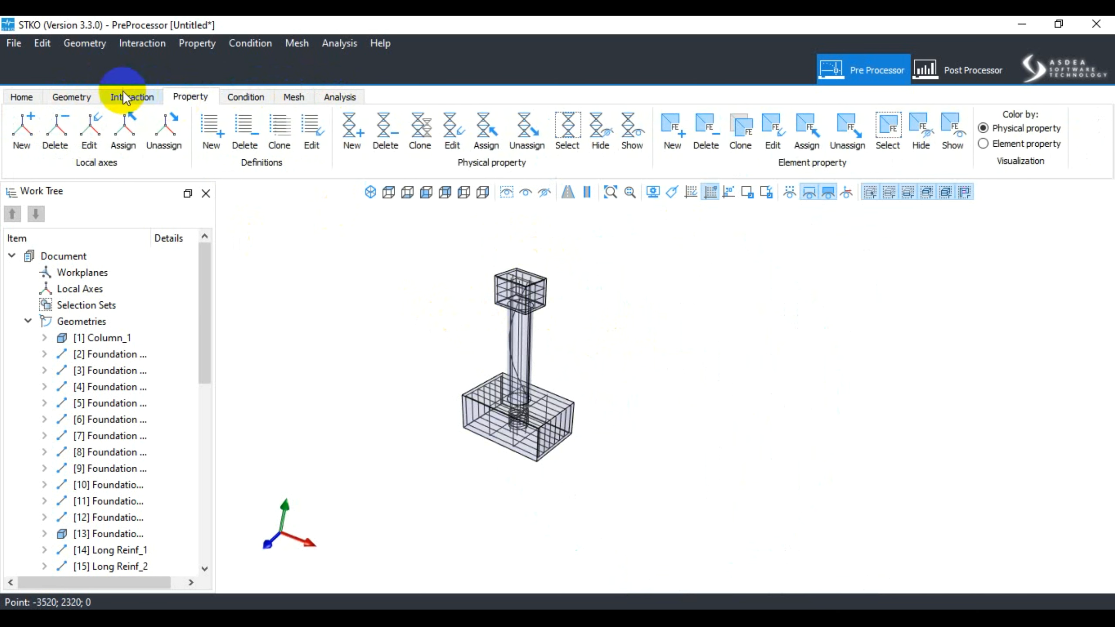
click(128, 97)
click(83, 96)
click(21, 97)
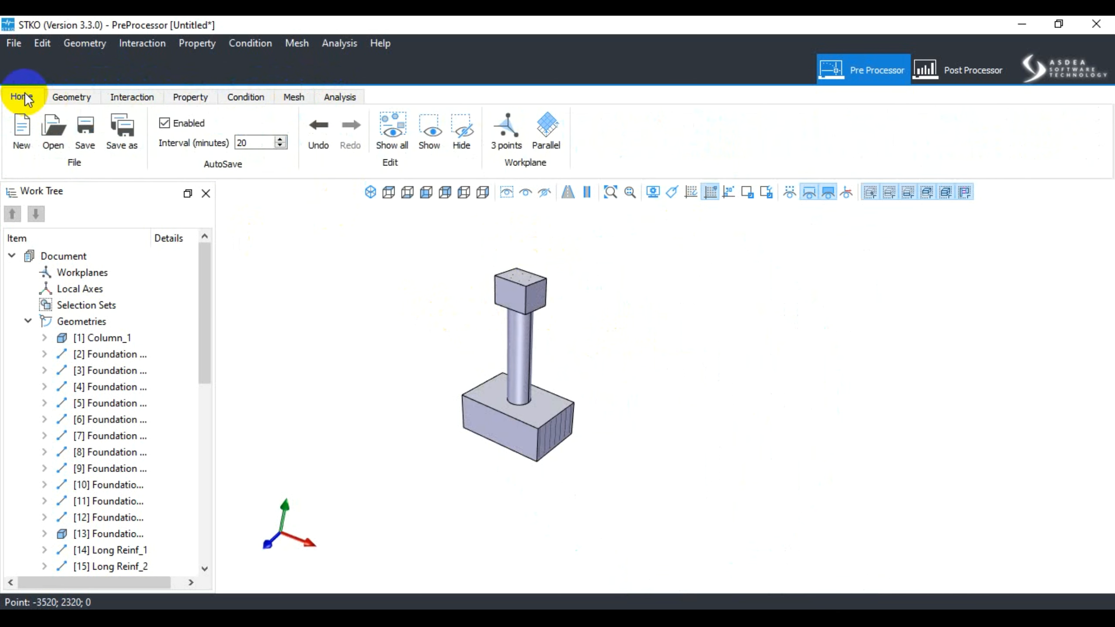
click(868, 619)
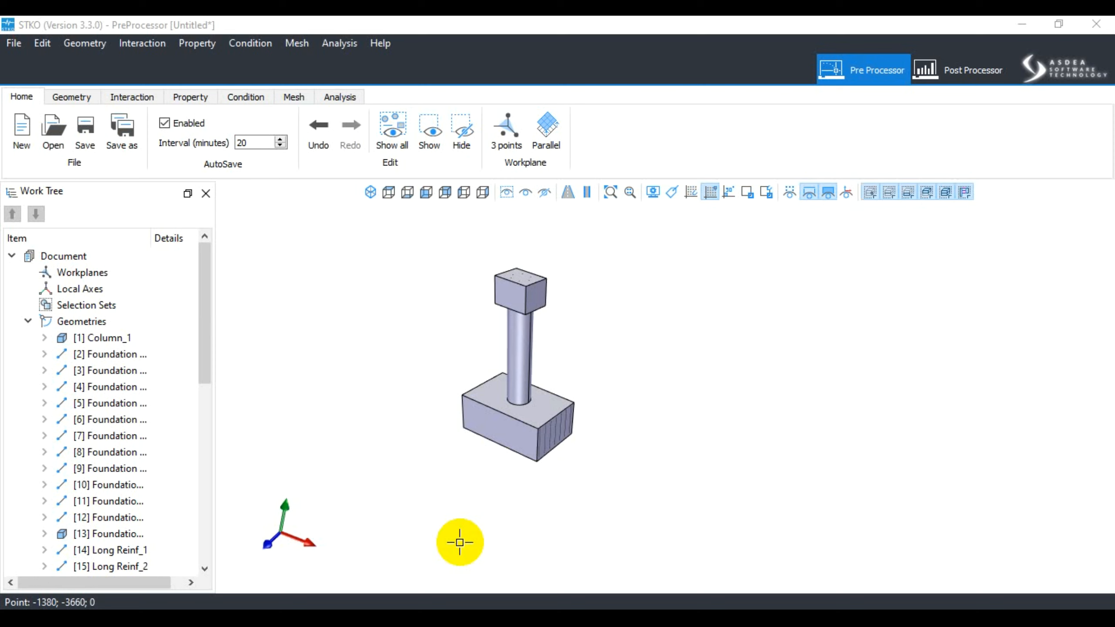
- Inspect the post-processor's Plot Groups entry and its Home and Plot commands, and return to the pre-processor
click(936, 70)
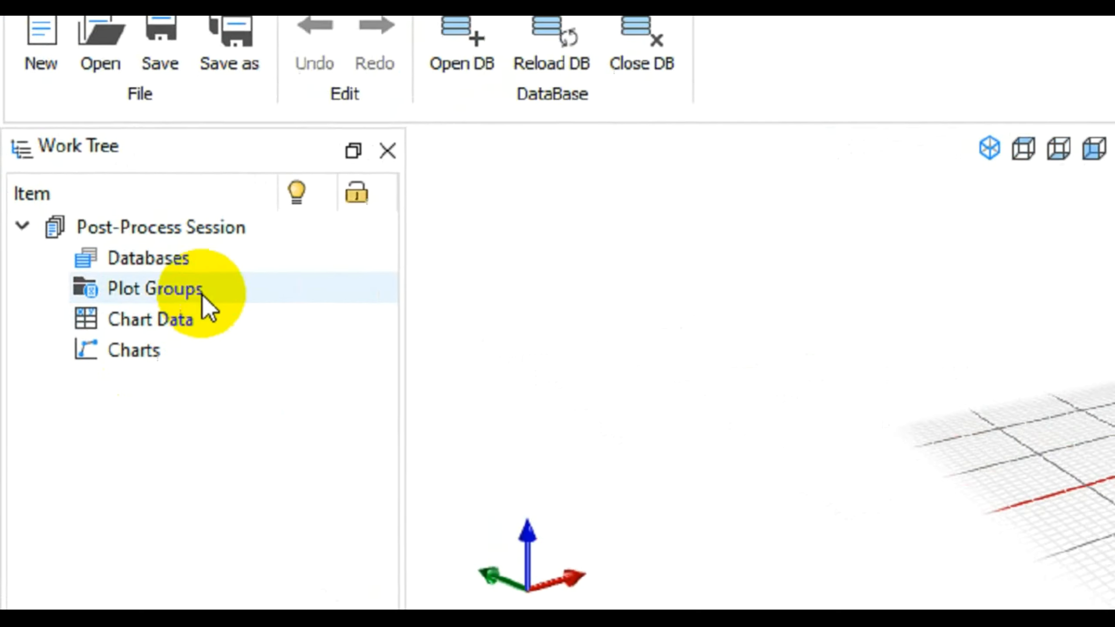
click(202, 294)
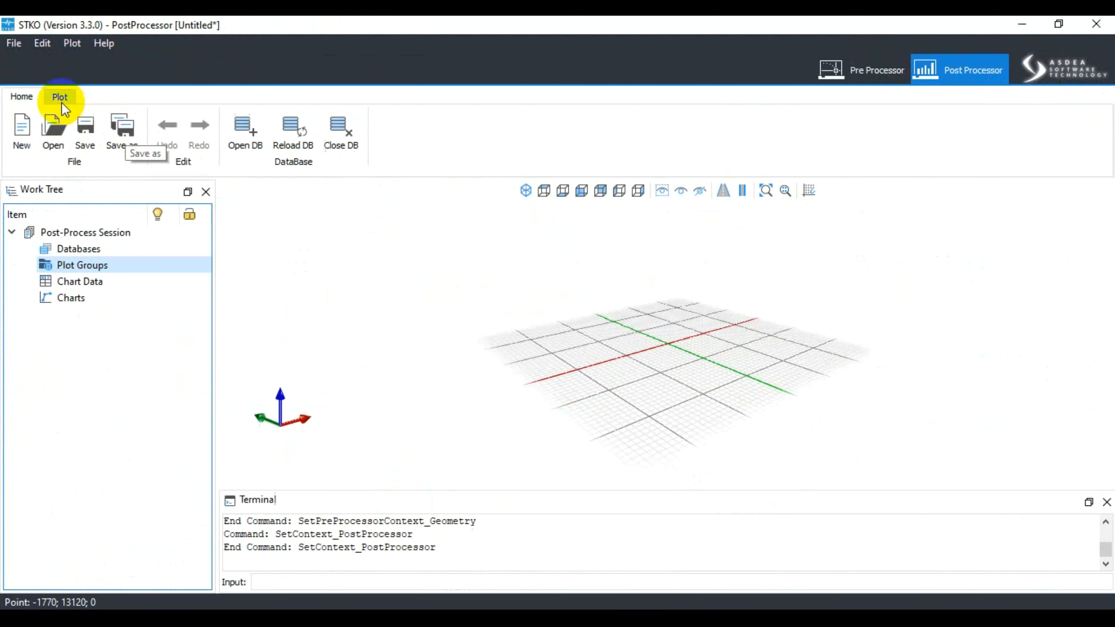
click(79, 124)
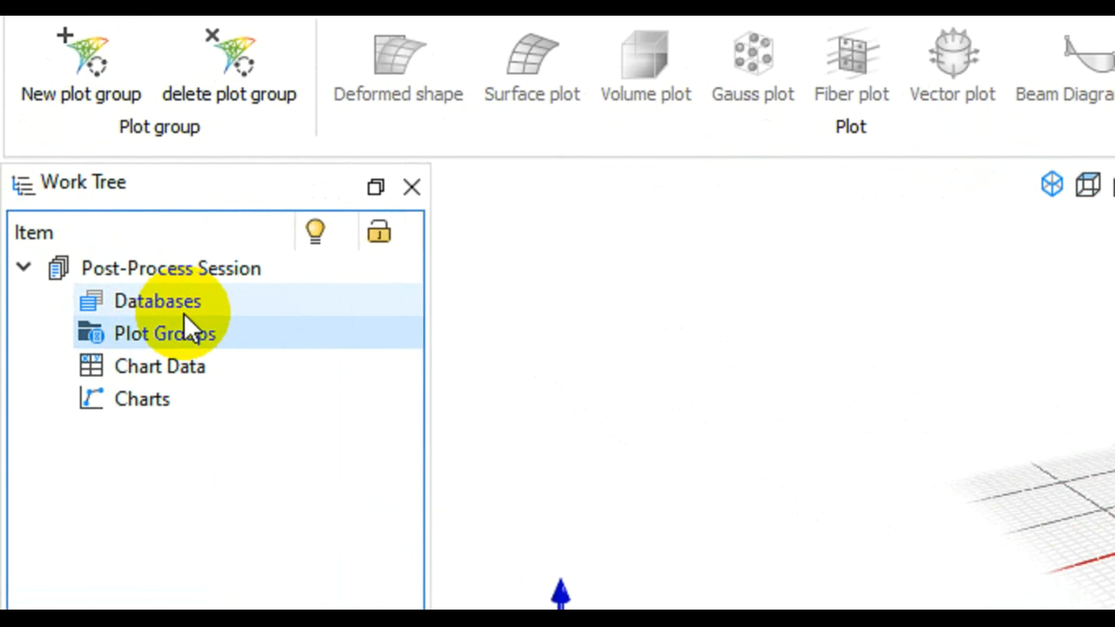
click(19, 97)
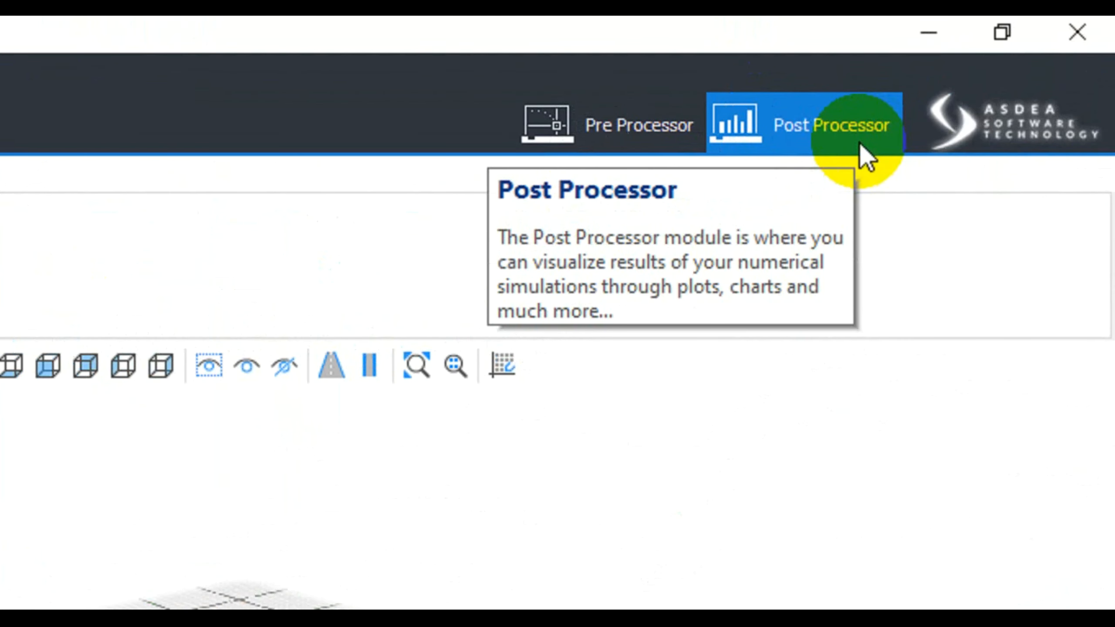
click(637, 127)
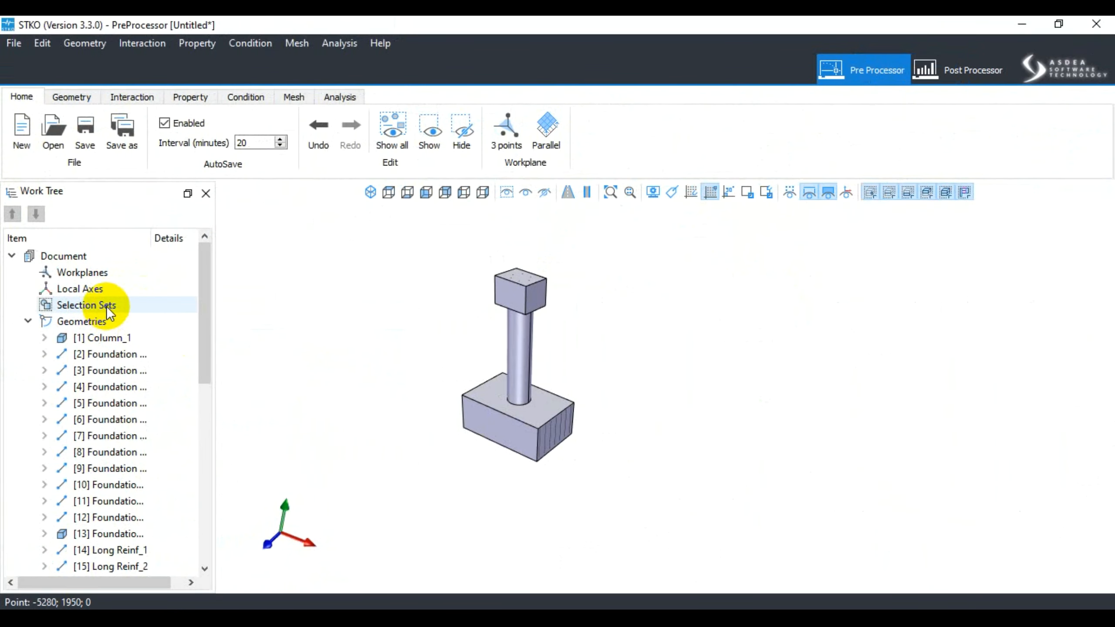
- Review the pre-processor's work tree down to Analysis Steps and compare it with the post-processor's work tree
scroll(106, 307, down, 1)
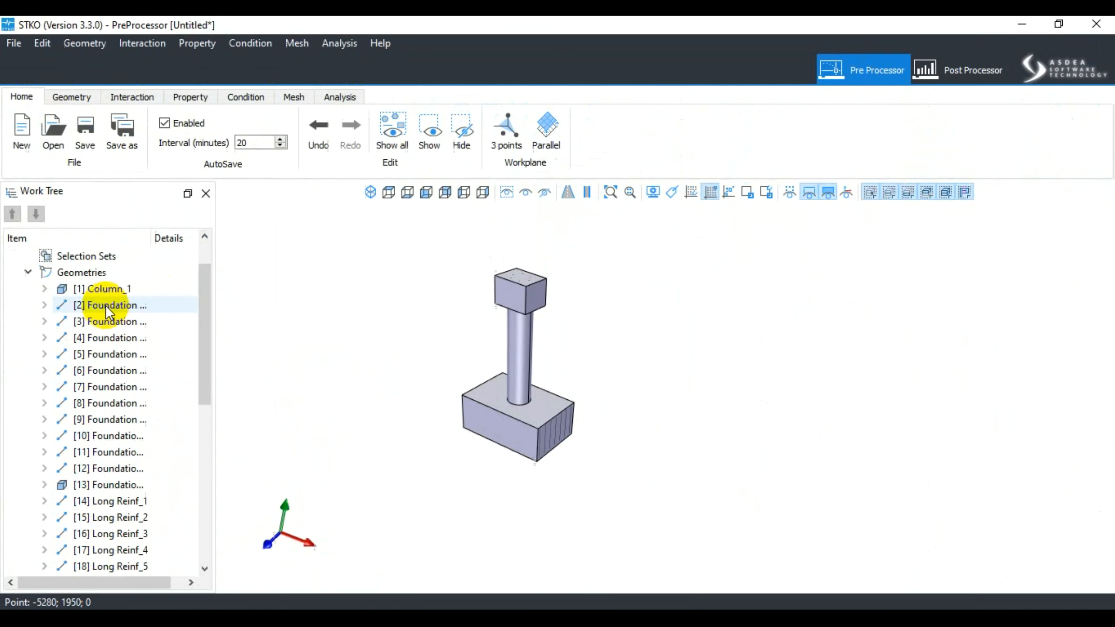
scroll(106, 305, down, 7)
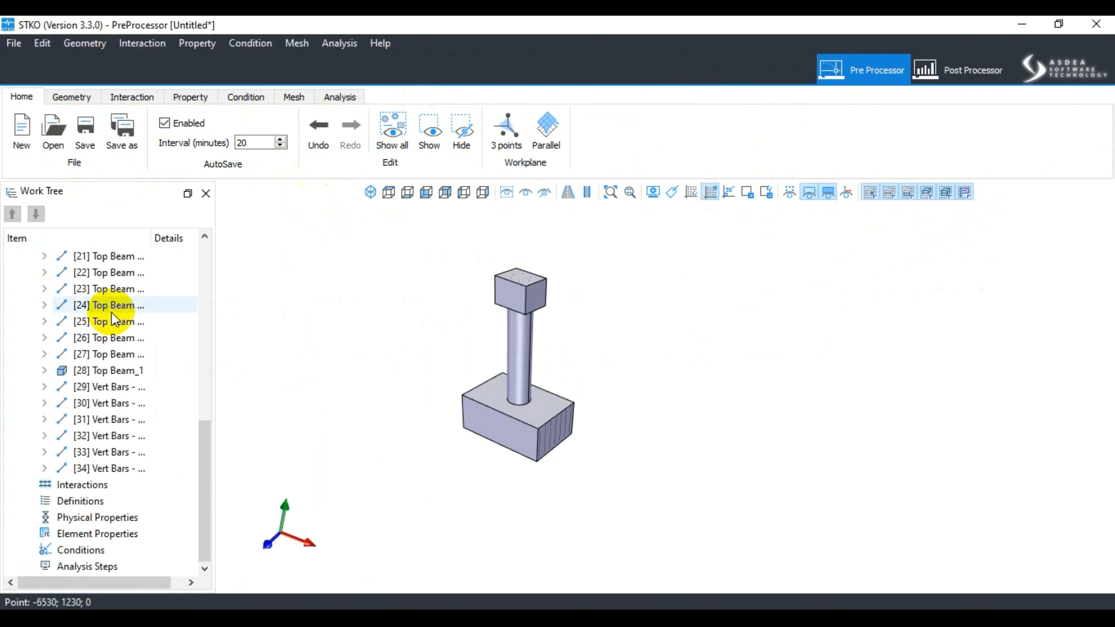
click(959, 74)
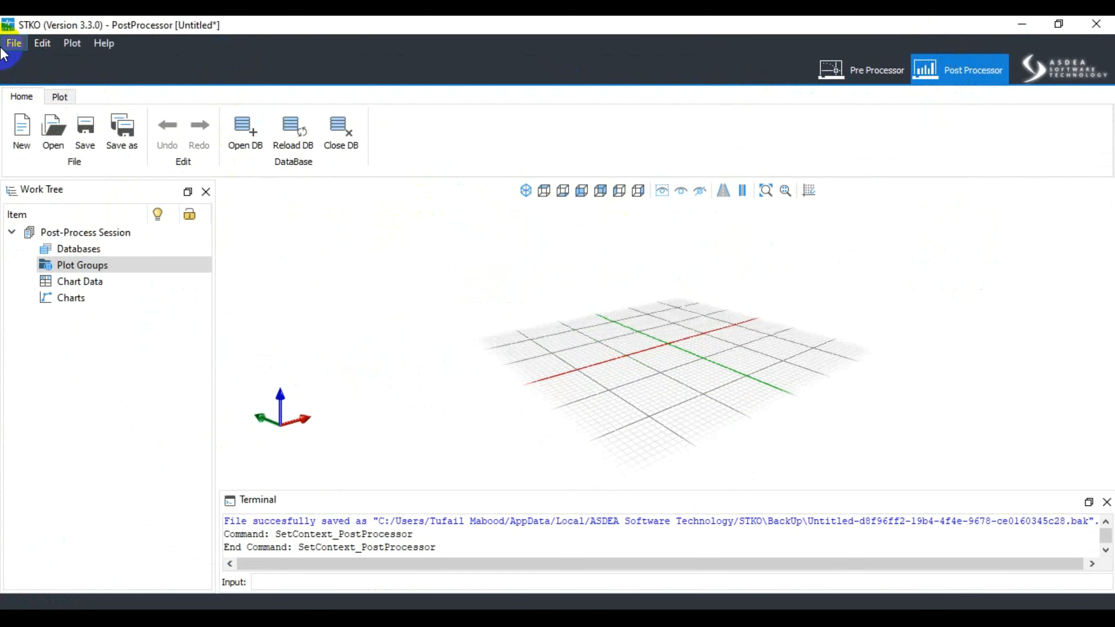
click(859, 78)
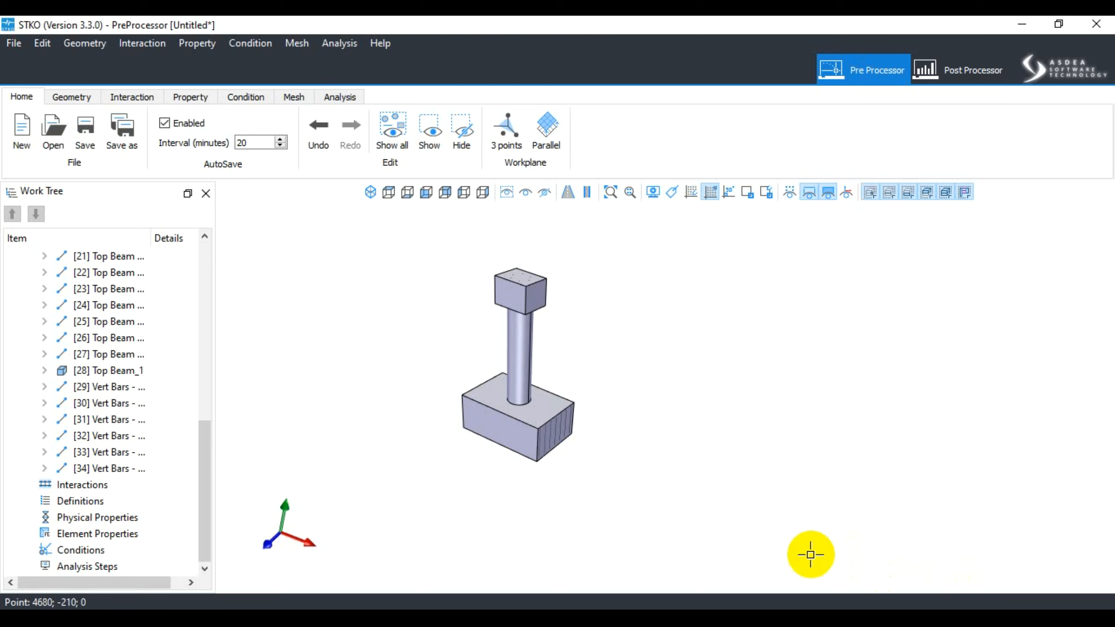
- Switch to the ResearchGate profile in the browser and look through it down to the featured research
click(681, 618)
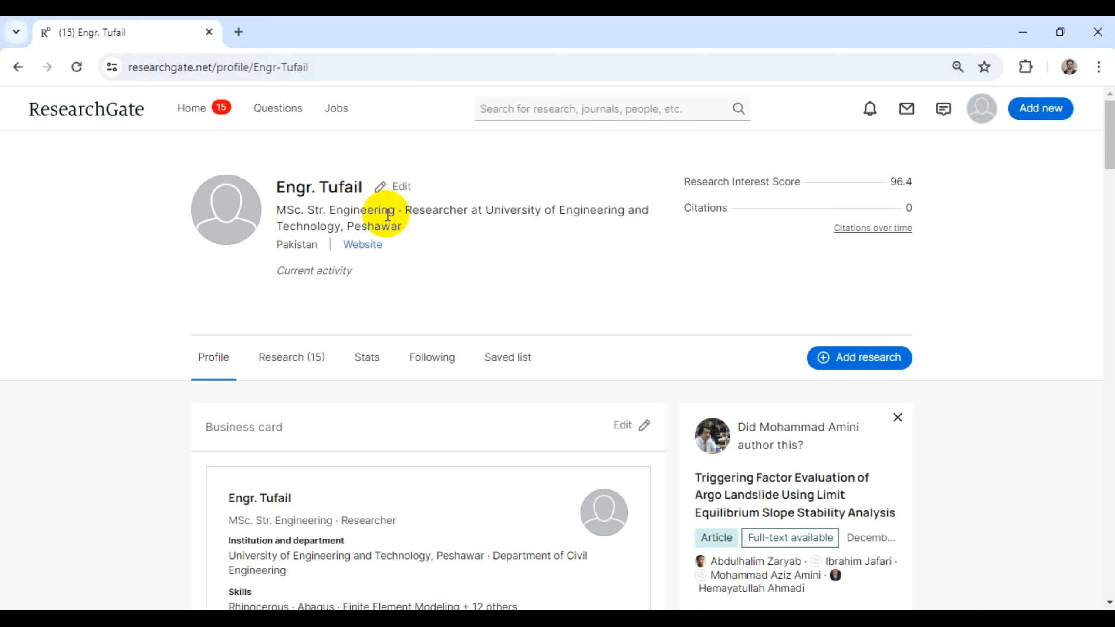
scroll(558, 373, down, 5)
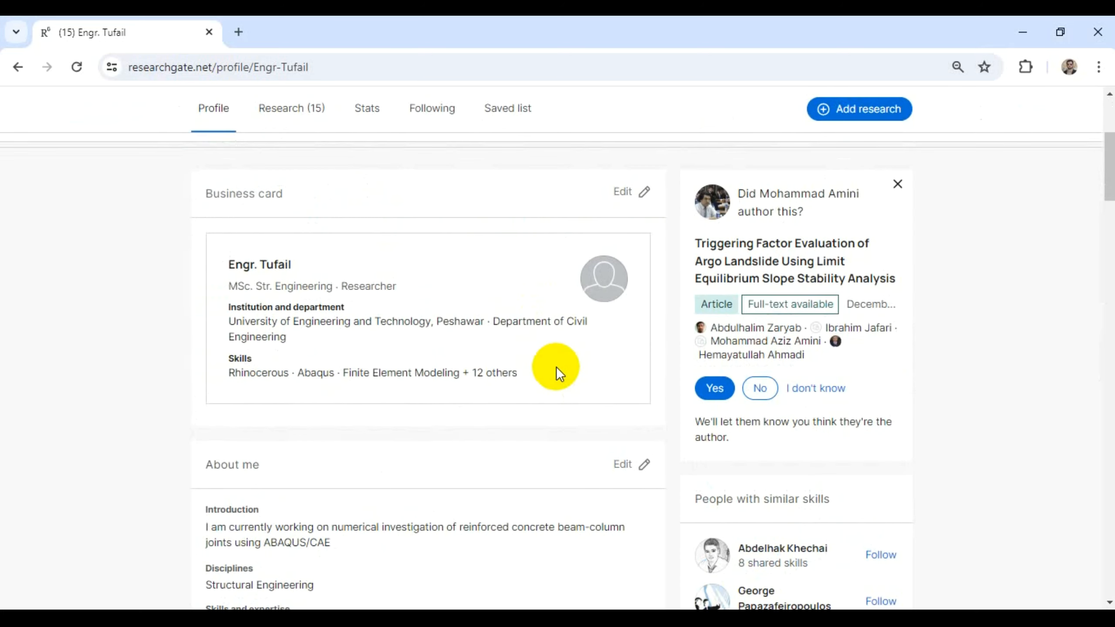
scroll(556, 367, down, 5)
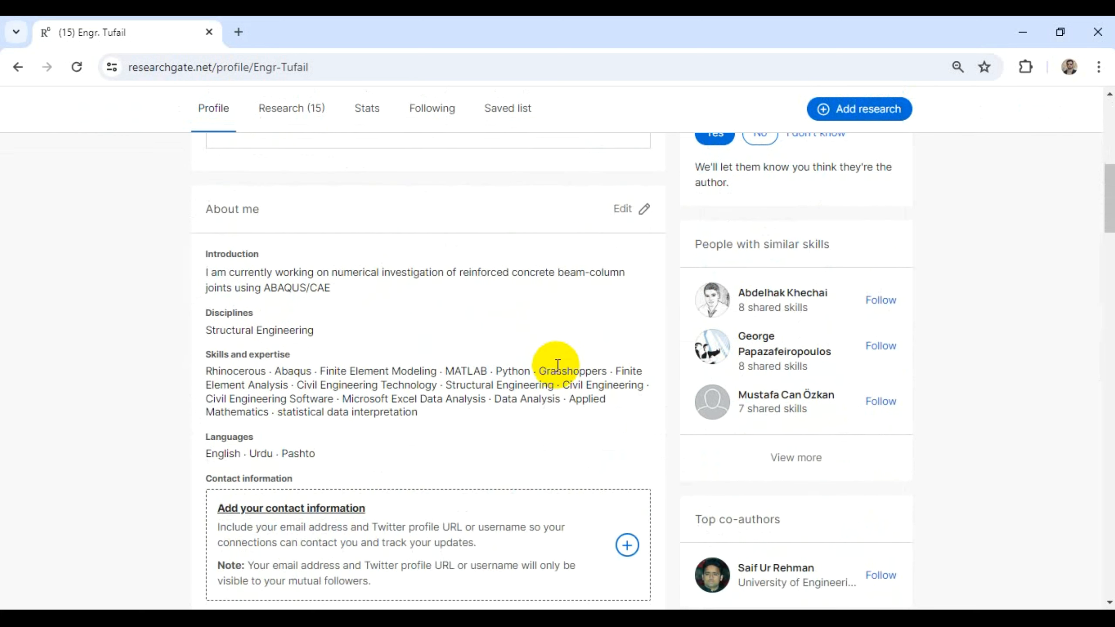
scroll(557, 367, down, 14)
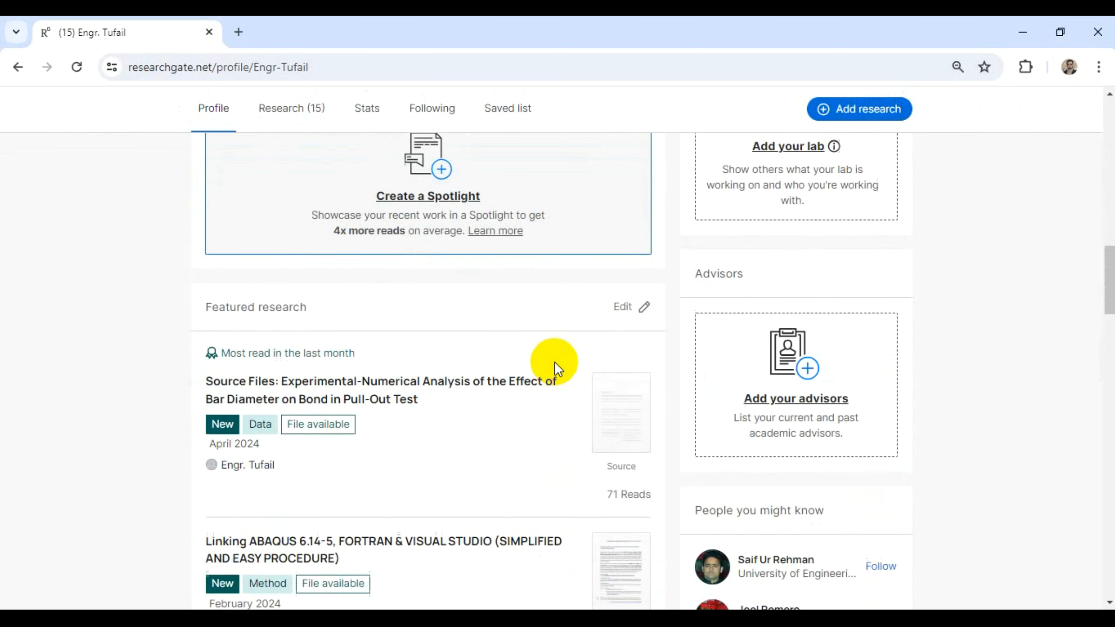
- View the source files publication on bar diameter and bond in pull-out tests, and return to browse the rest of the profile
click(432, 351)
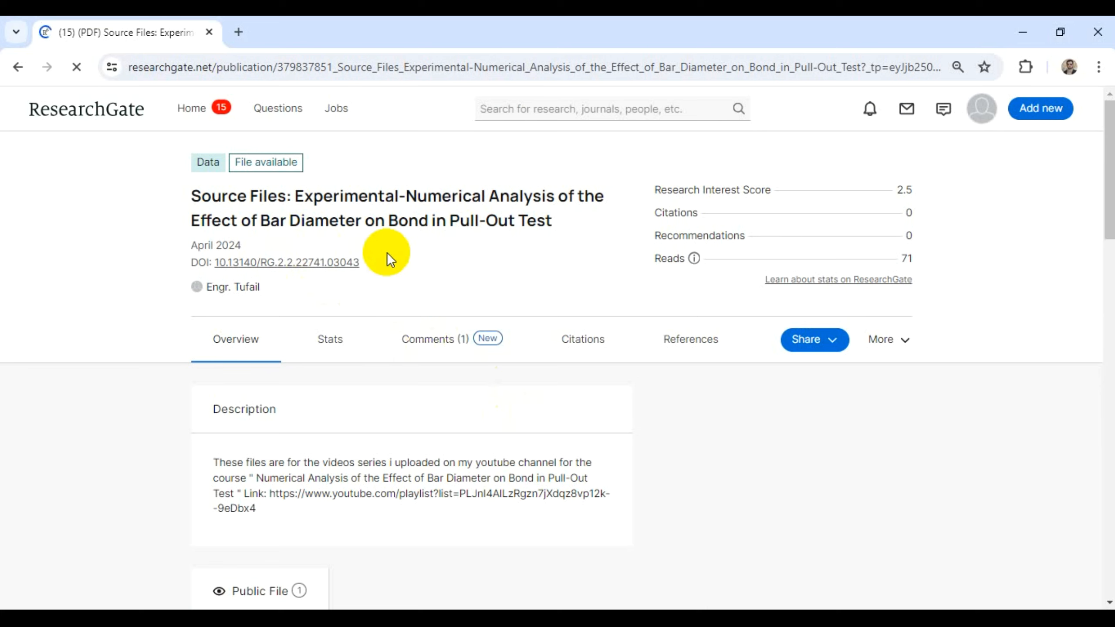
click(17, 67)
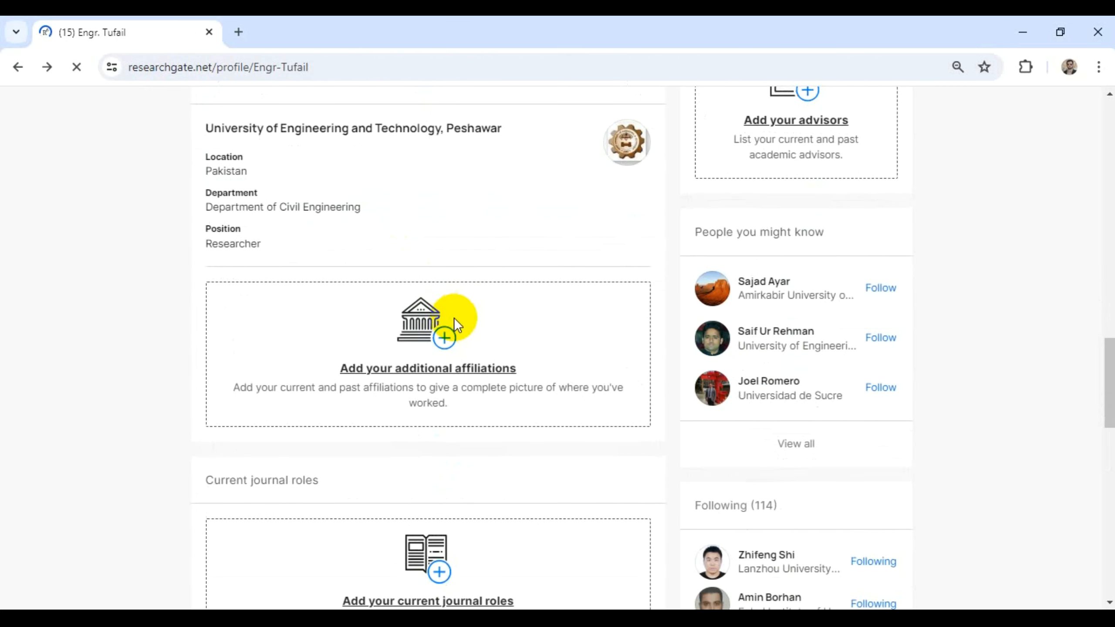
scroll(453, 318, down, 15)
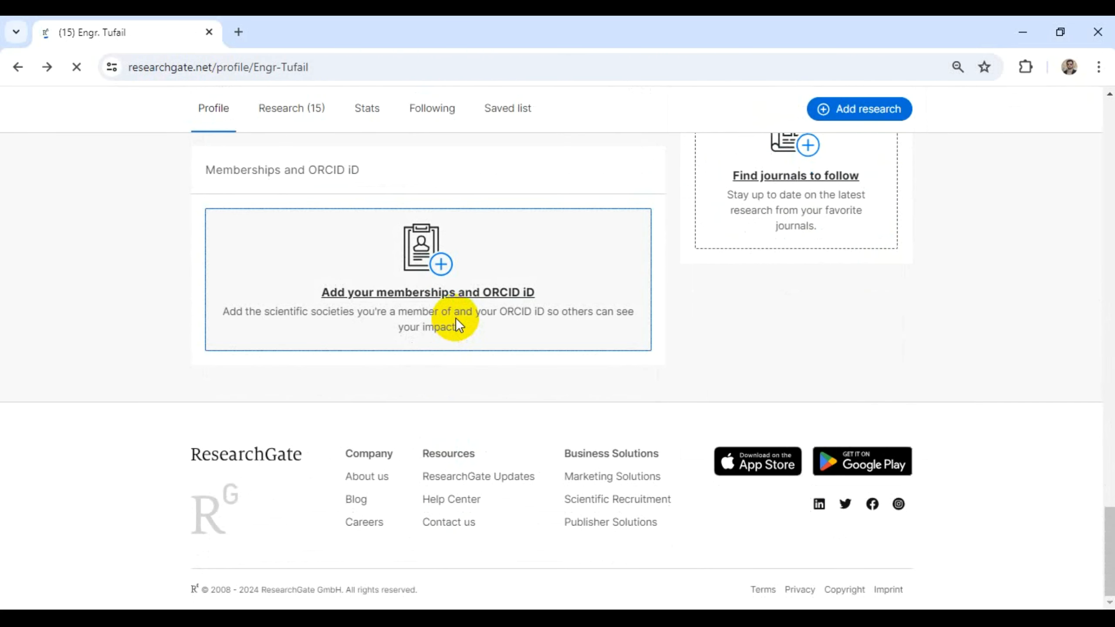
scroll(457, 318, up, 20)
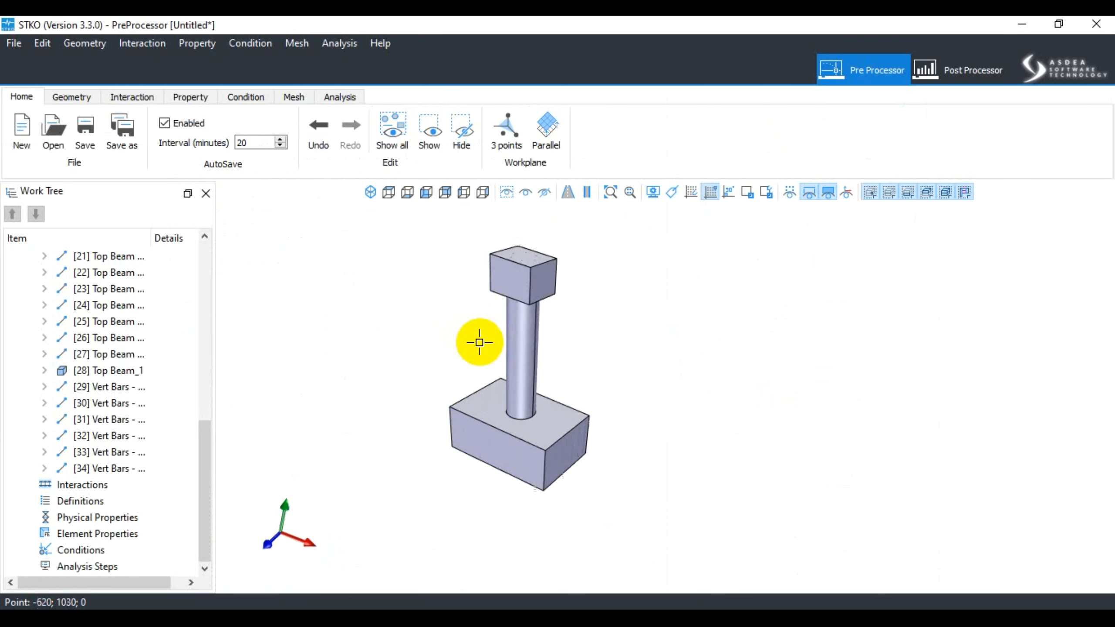
scroll(479, 342, up, 1)
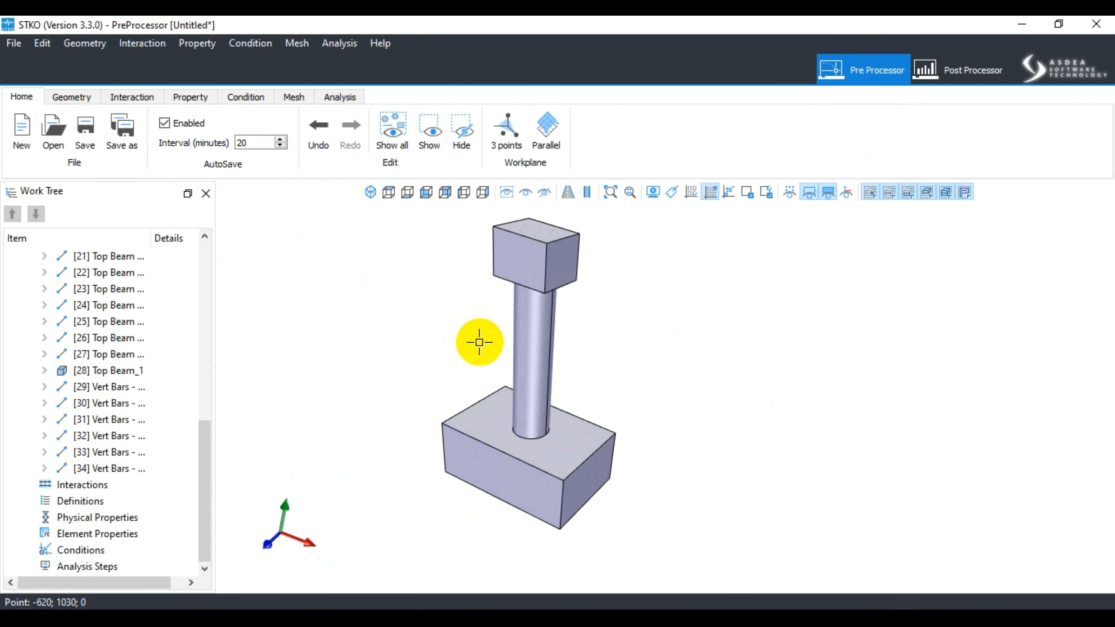